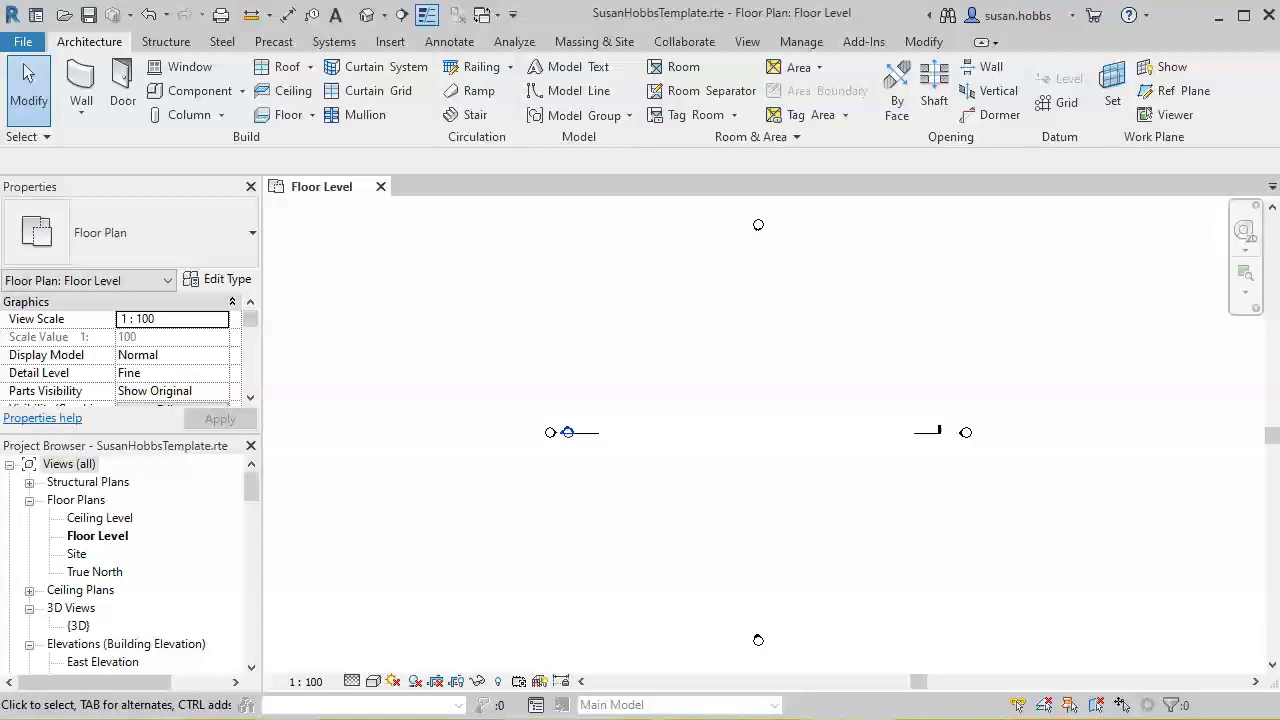
Start placing a component and open the Load Family dialog
{"action": "left_click", "coordinate": [242, 91]}
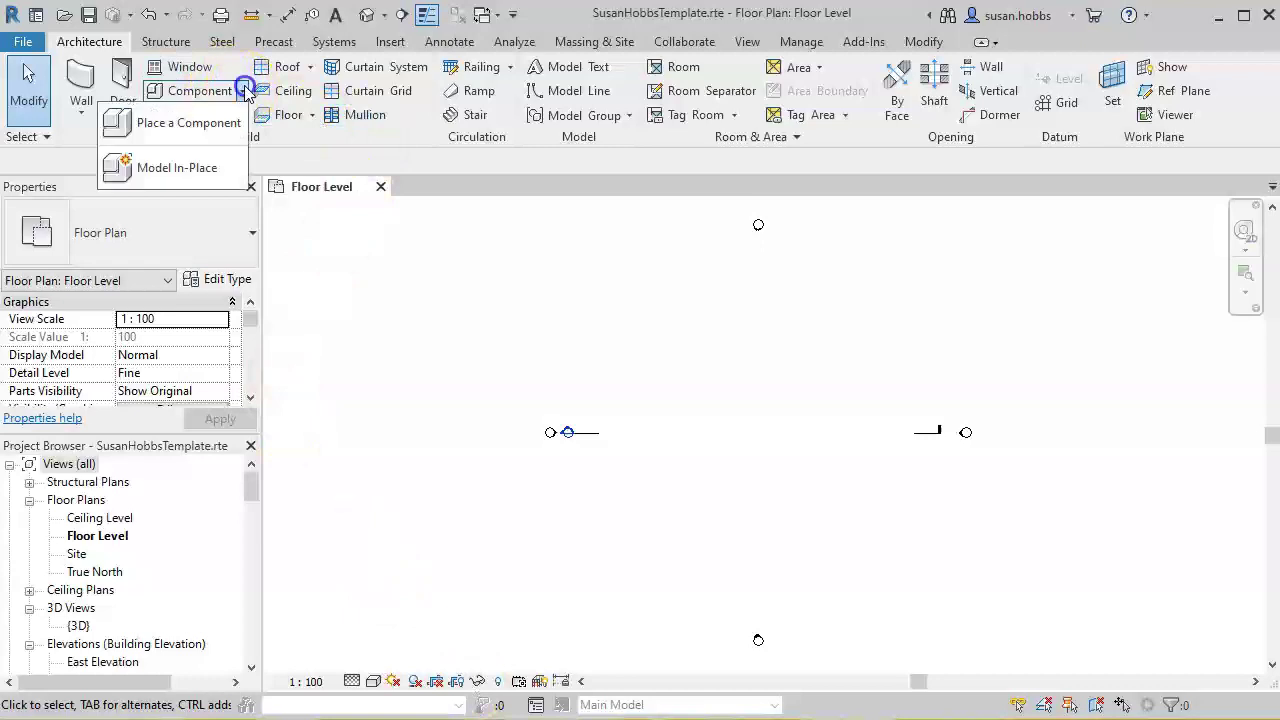
{"action": "left_click", "coordinate": [190, 123]}
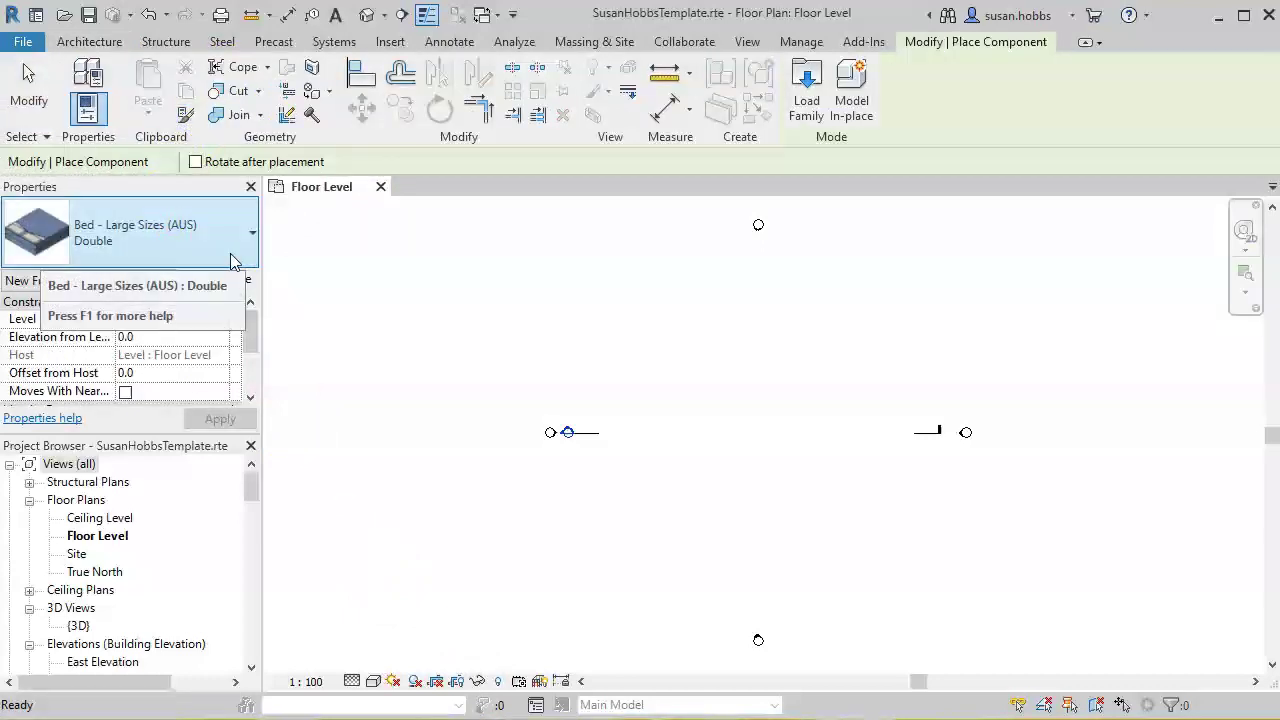
{"action": "left_click", "coordinate": [805, 90]}
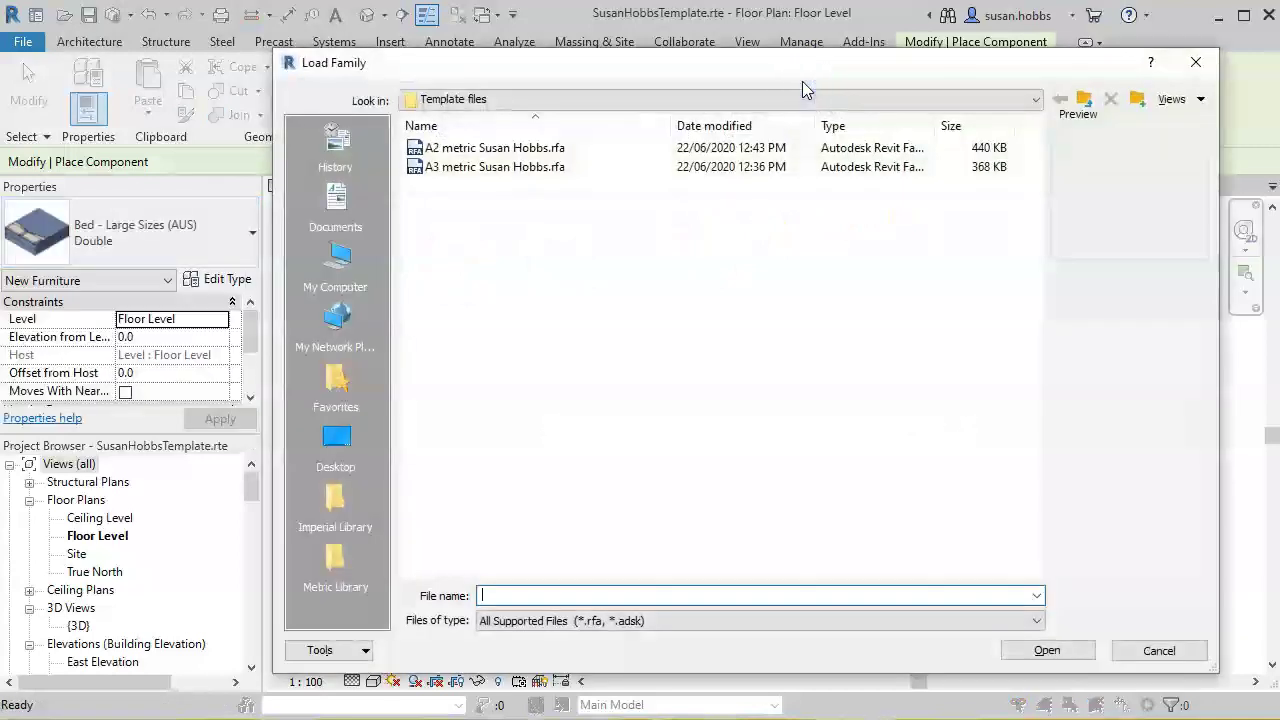
Open the Look in location list to choose a drive
{"action": "left_click", "coordinate": [1034, 99]}
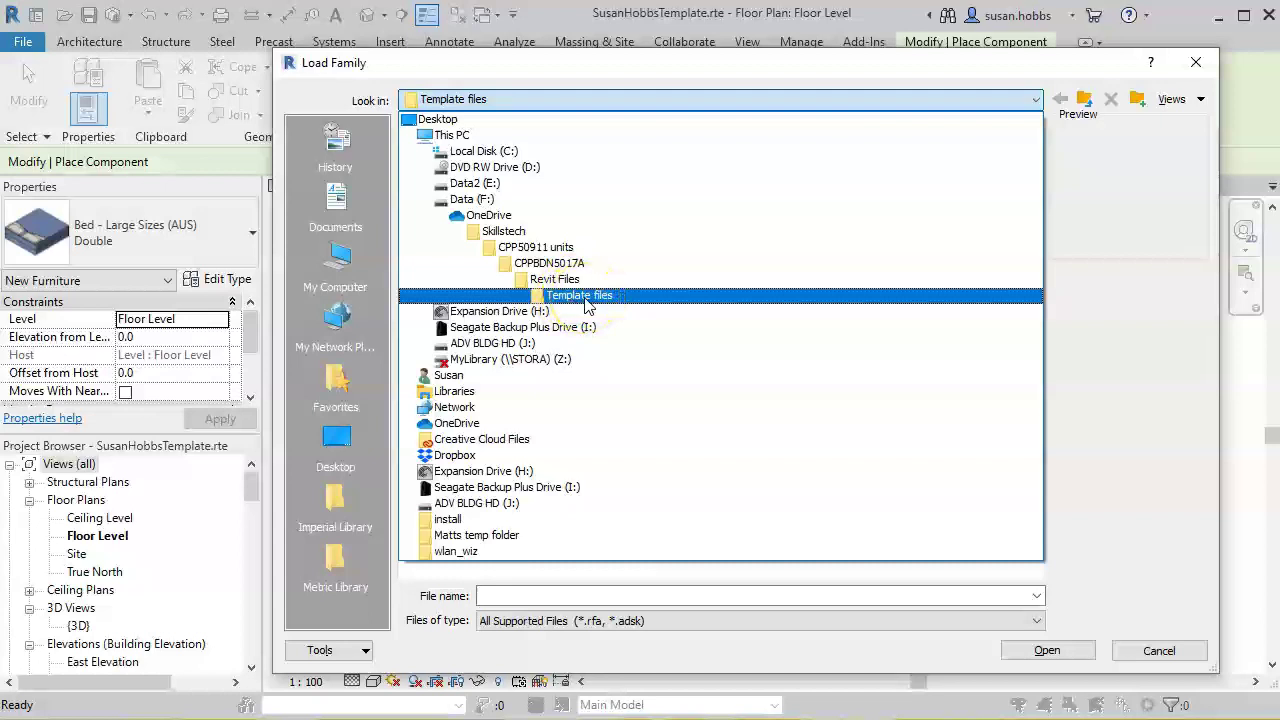
{"action": "left_click", "coordinate": [1034, 100]}
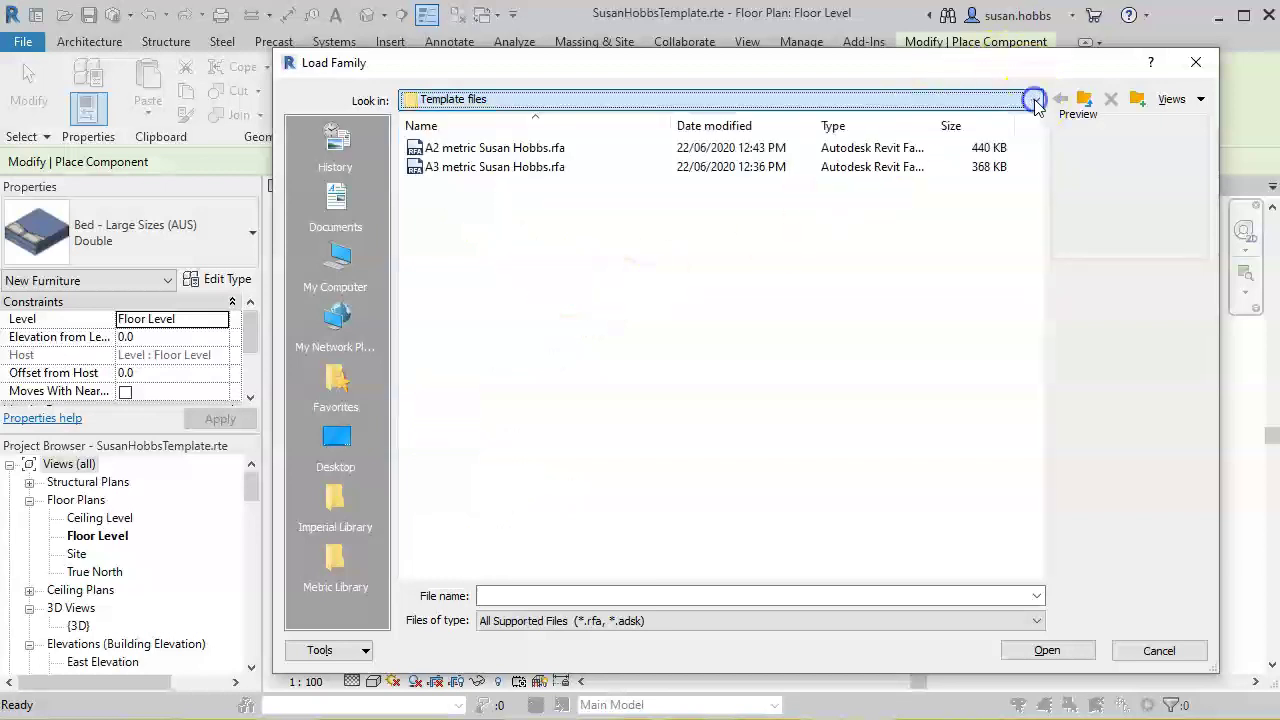
{"action": "left_click", "coordinate": [1034, 100]}
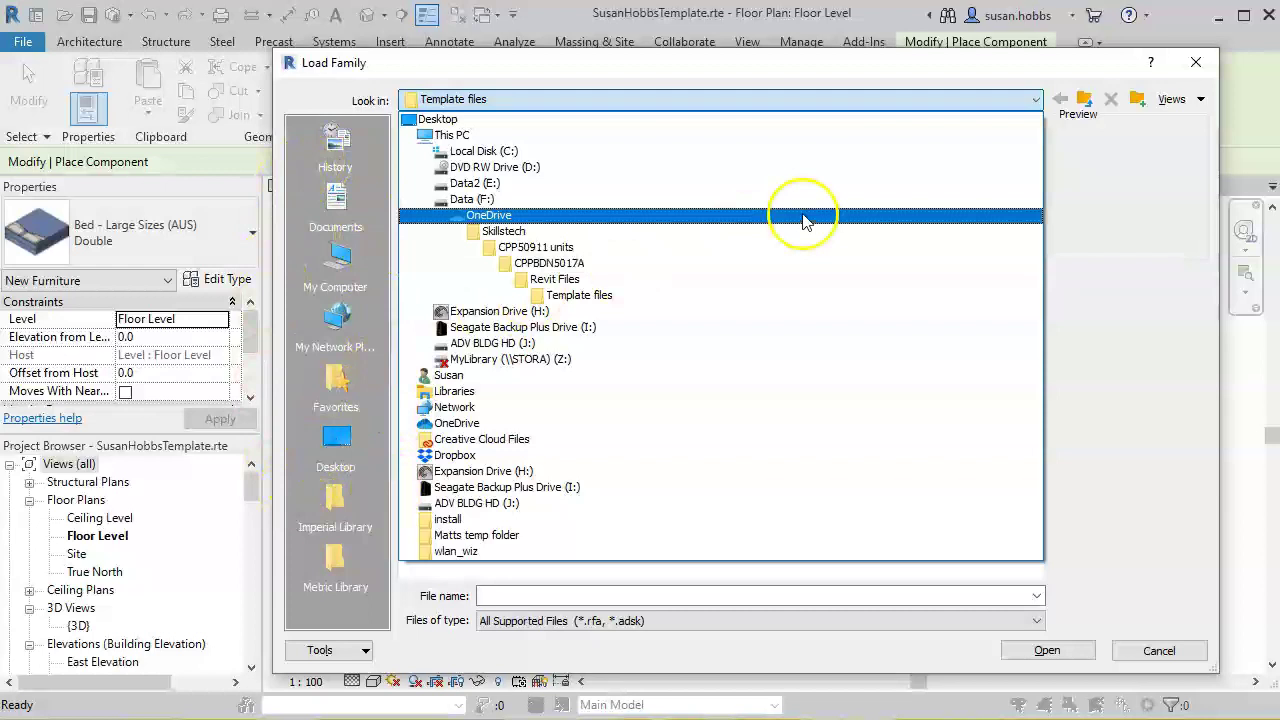
{"action": "left_click", "coordinate": [1038, 102]}
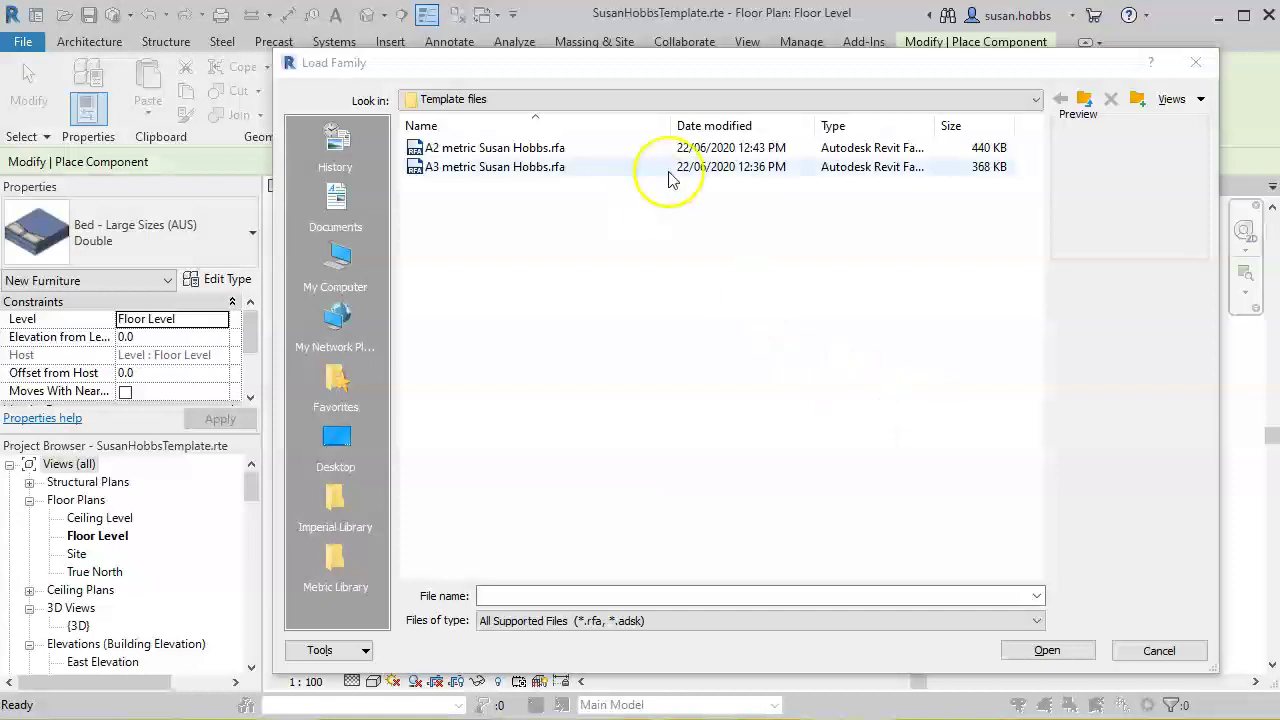
{"action": "left_click", "coordinate": [1035, 100]}
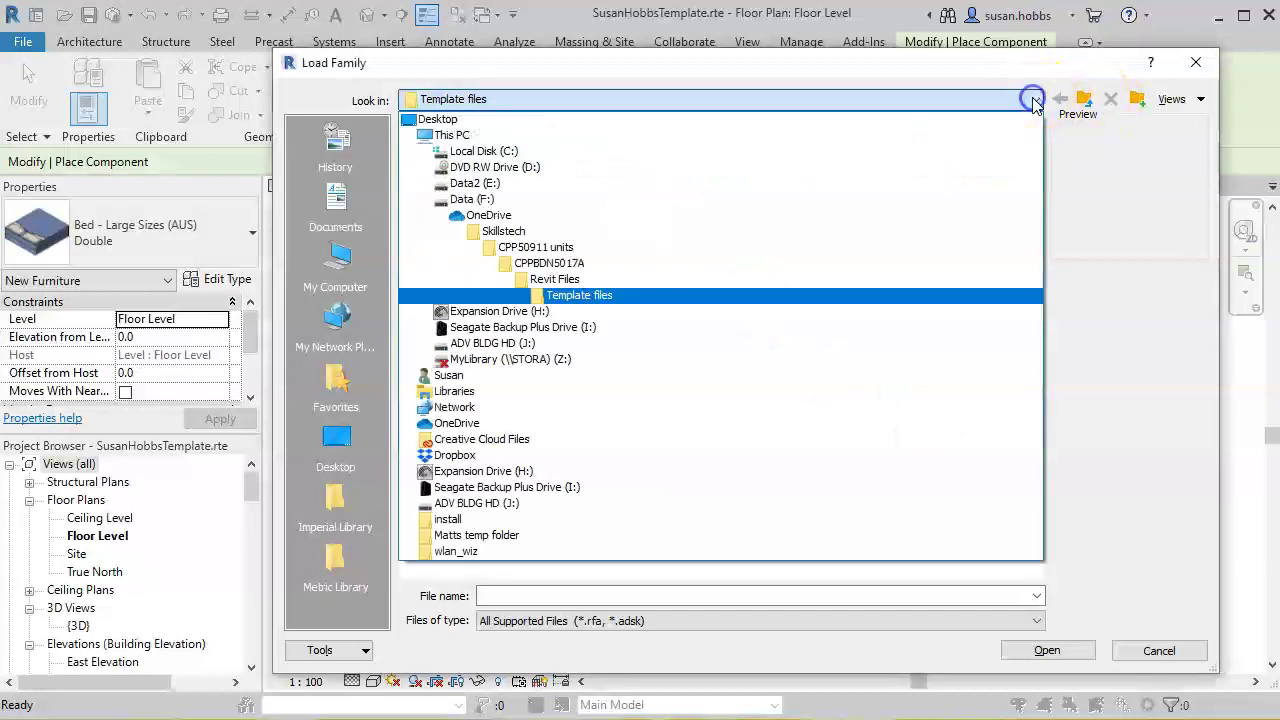
Browse to C:\ProgramData\Autodesk in Load Family
{"action": "left_click", "coordinate": [511, 154]}
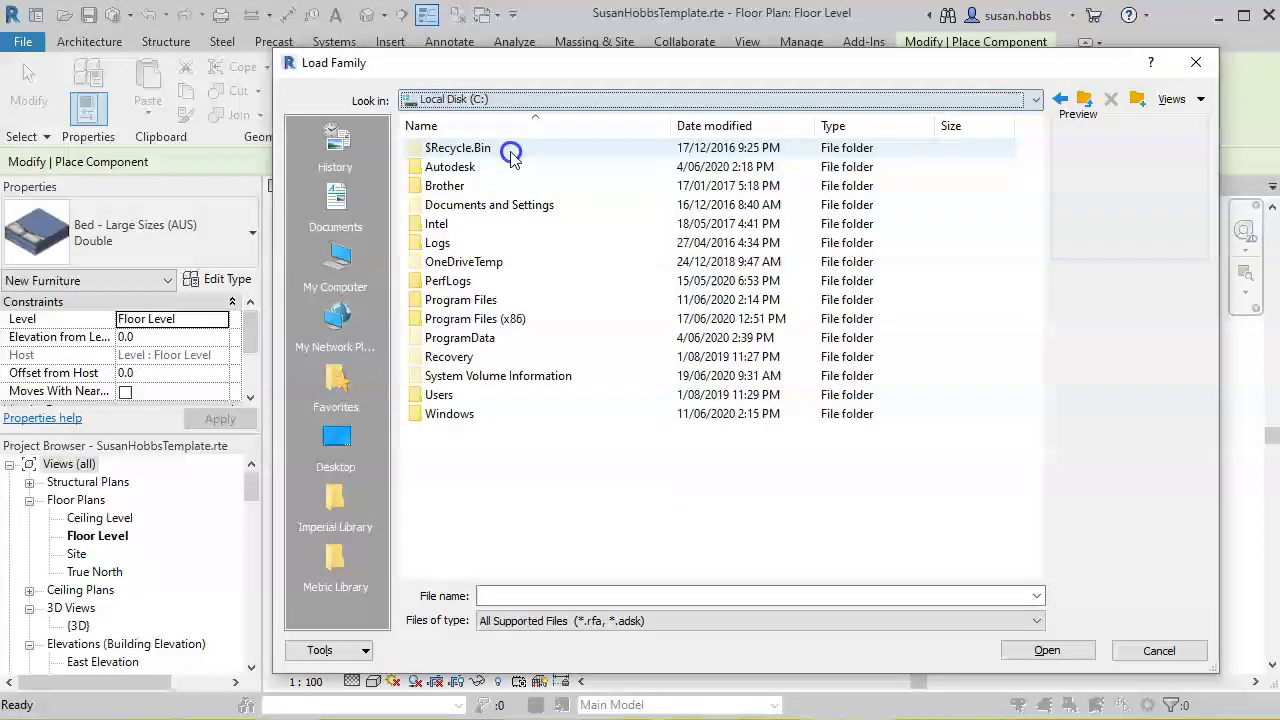
{"action": "left_click", "coordinate": [513, 148]}
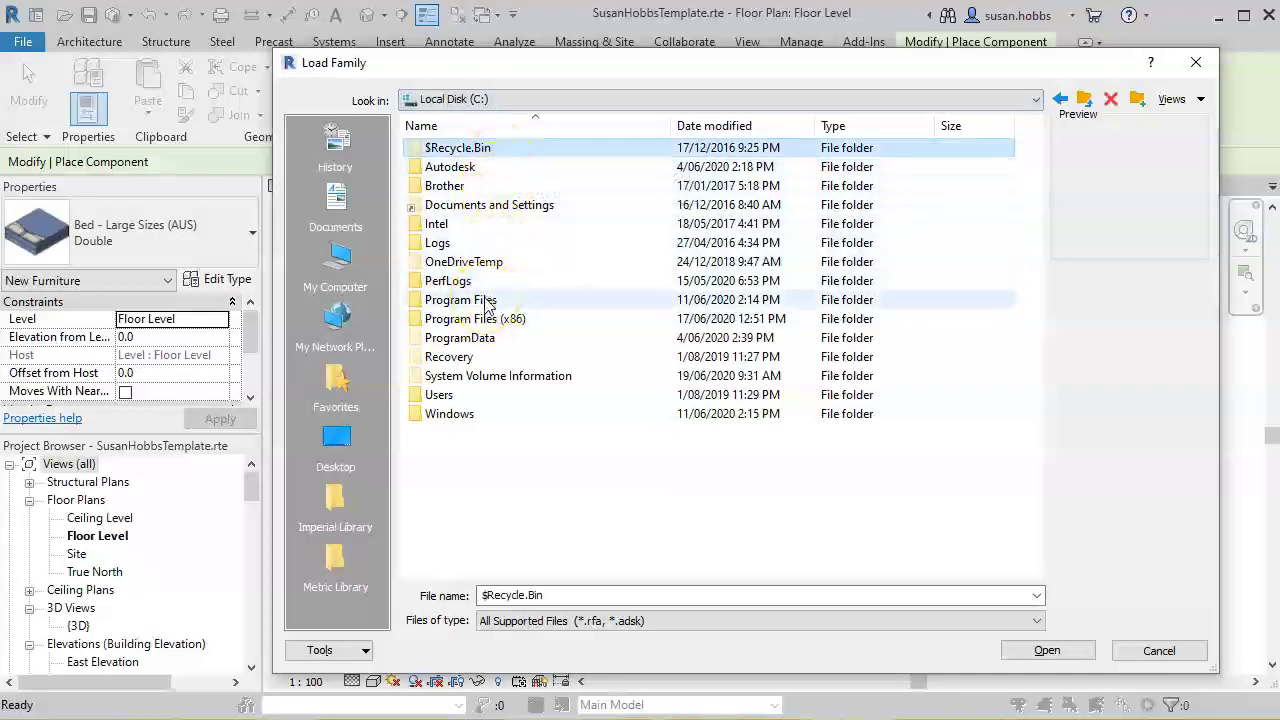
{"action": "double_click", "coordinate": [468, 338]}
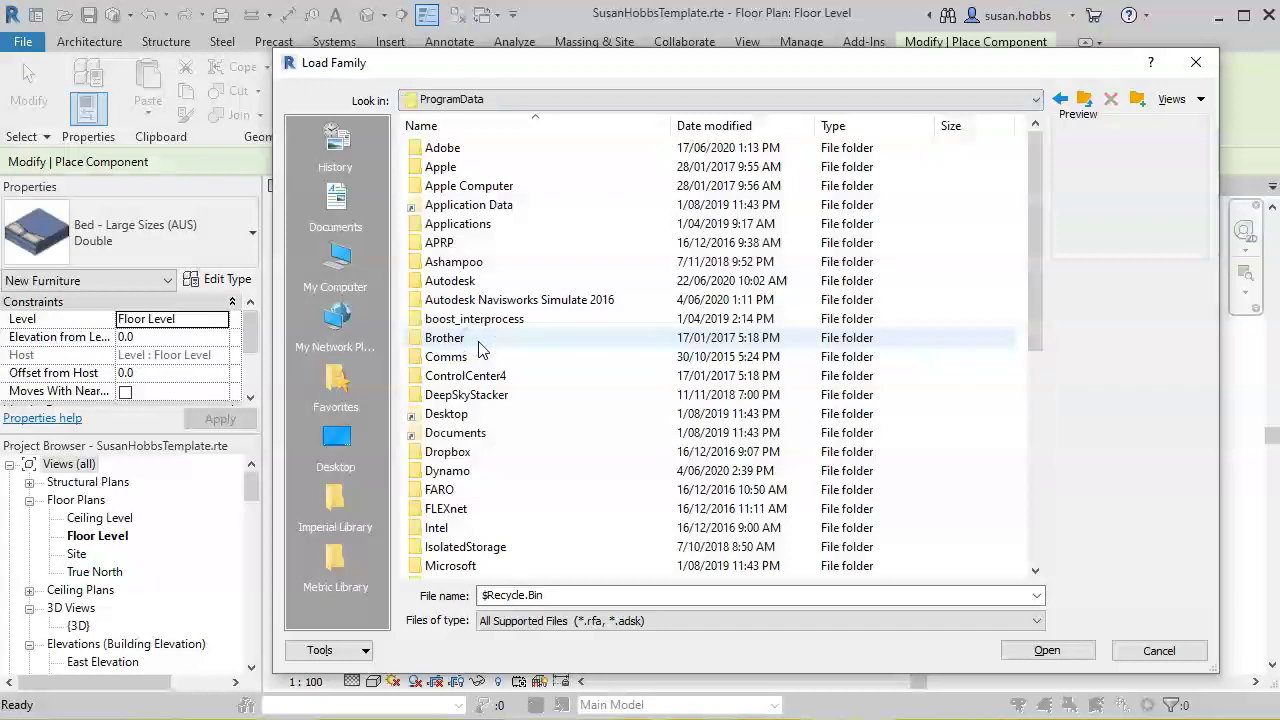
{"action": "left_click", "coordinate": [463, 284]}
{"action": "double_click", "coordinate": [463, 284]}
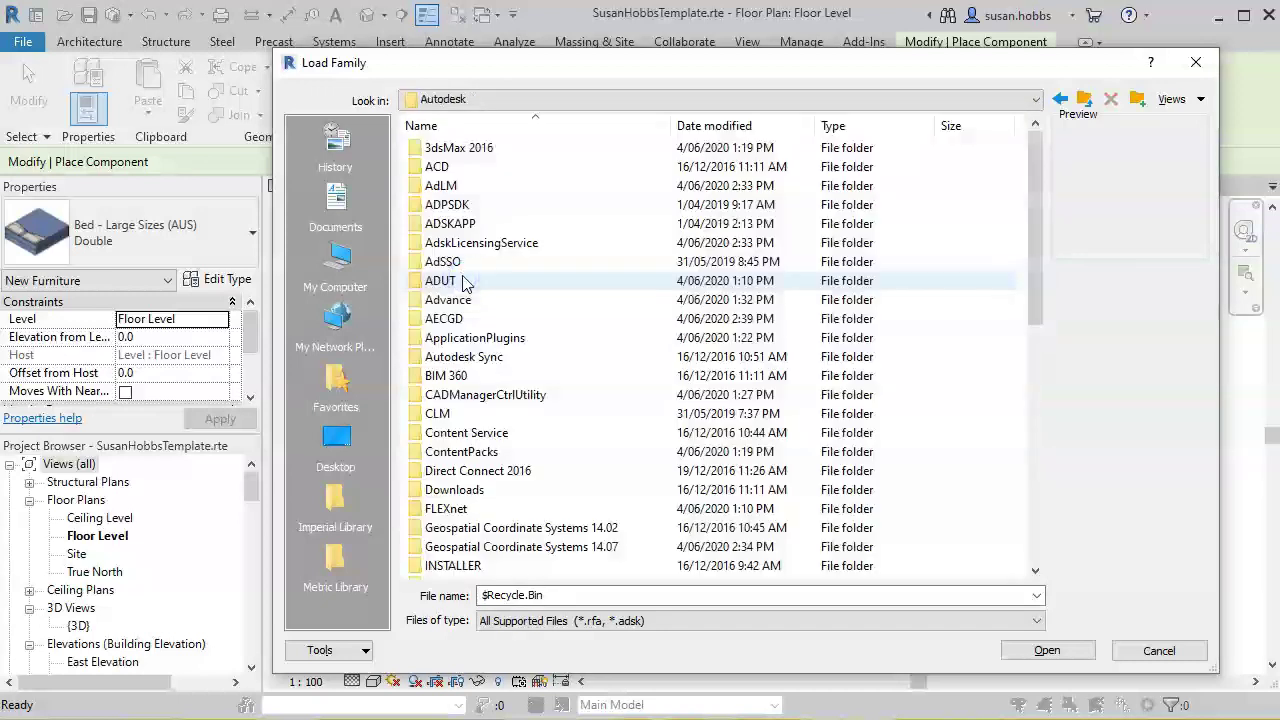
Go into RVT 2021\Libraries and open the Australia library folder
{"action": "scroll", "coordinate": [507, 430], "scroll_direction": "down", "scroll_amount": 2}
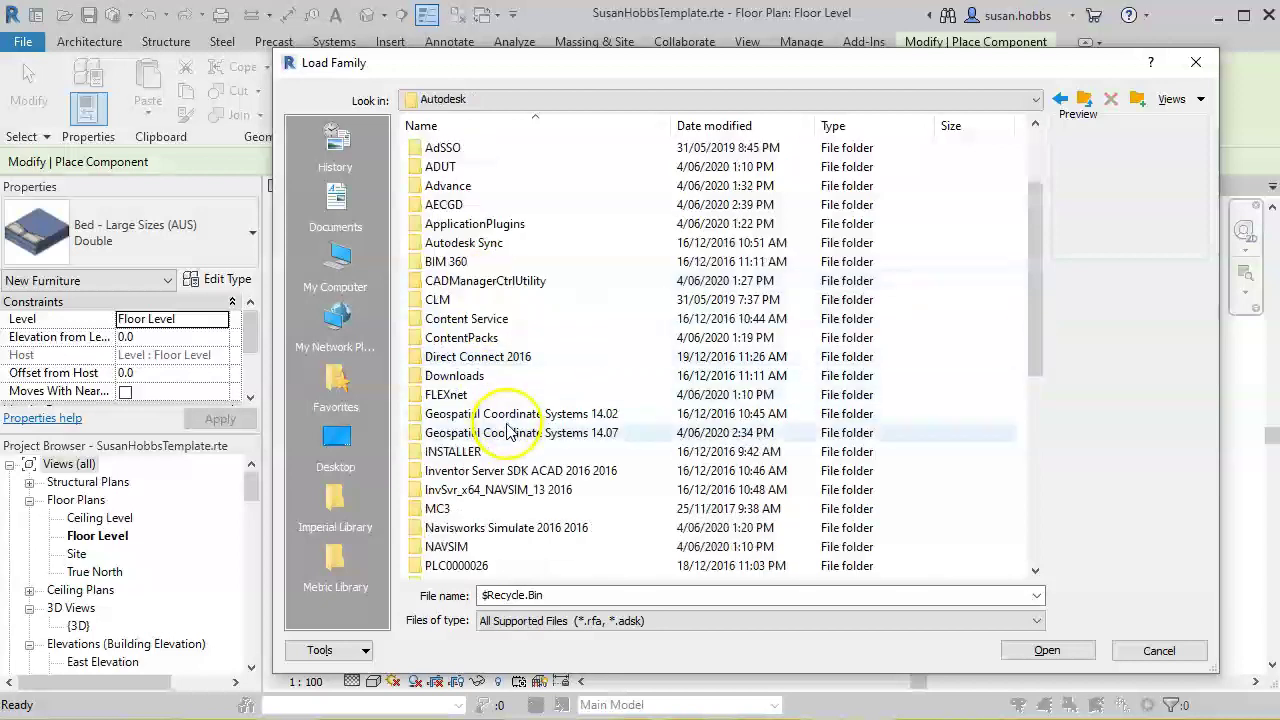
{"action": "scroll", "coordinate": [507, 430], "scroll_direction": "down", "scroll_amount": 4}
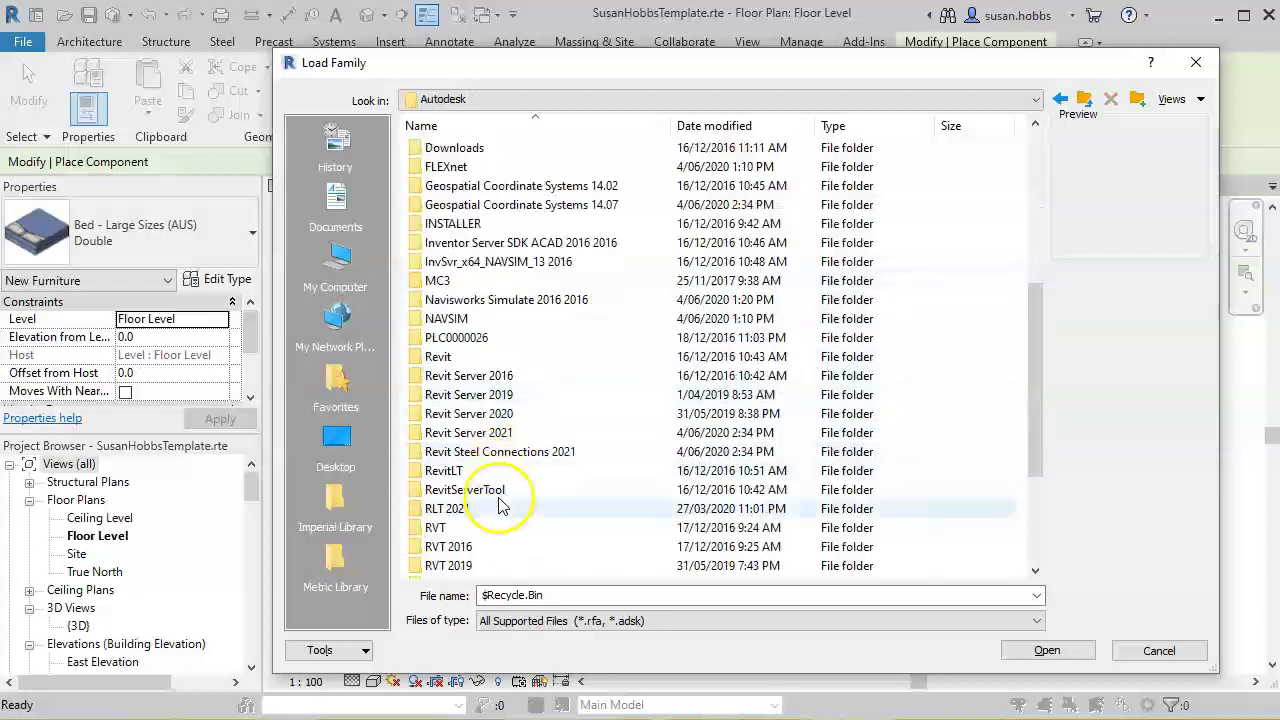
{"action": "scroll", "coordinate": [500, 505], "scroll_direction": "down", "scroll_amount": 1}
{"action": "double_click", "coordinate": [463, 553]}
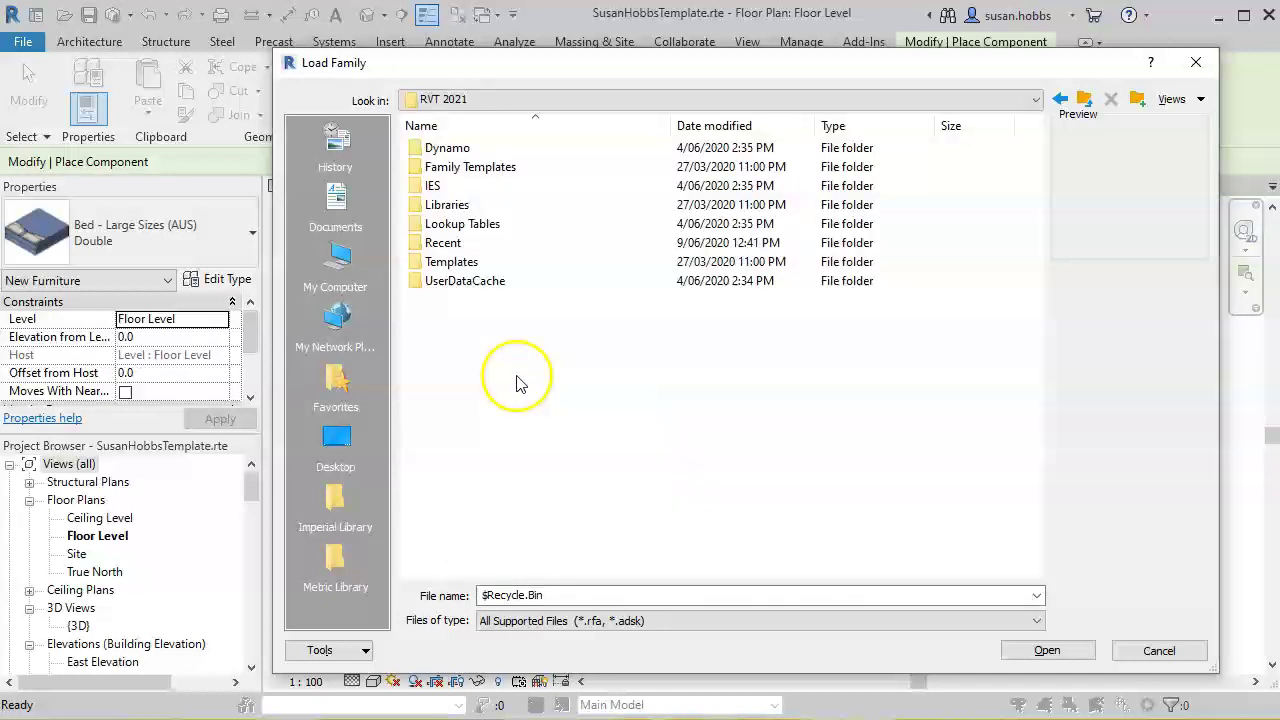
{"action": "double_click", "coordinate": [455, 205]}
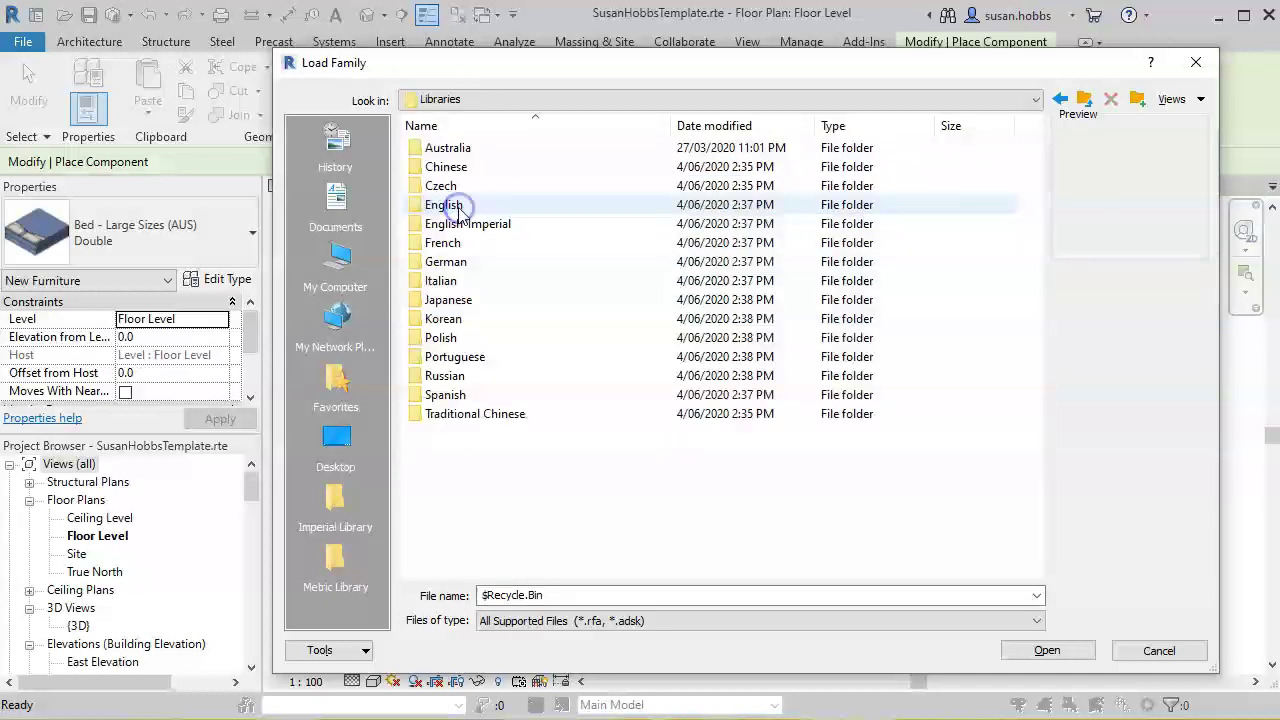
{"action": "left_click", "coordinate": [452, 148]}
{"action": "double_click", "coordinate": [418, 150]}
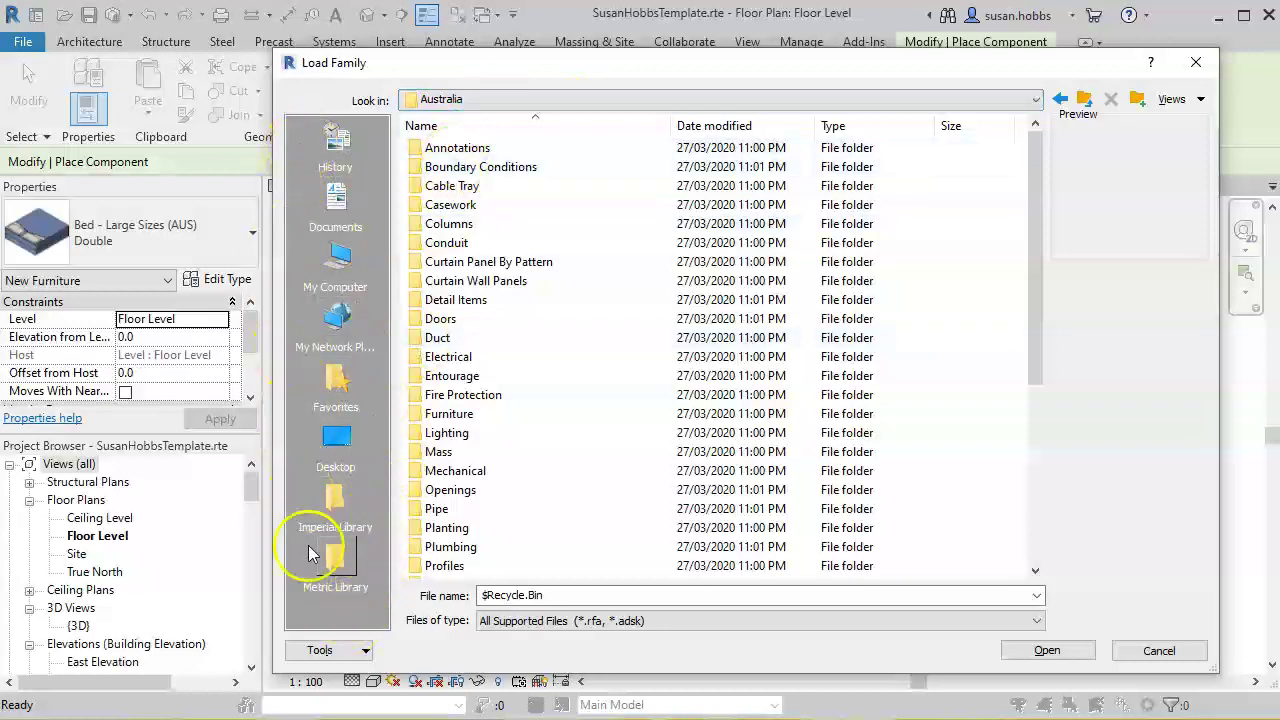
Add the Australia folder to Places, then check the Imperial and Metric Library shortcuts
{"action": "right_click", "coordinate": [322, 609]}
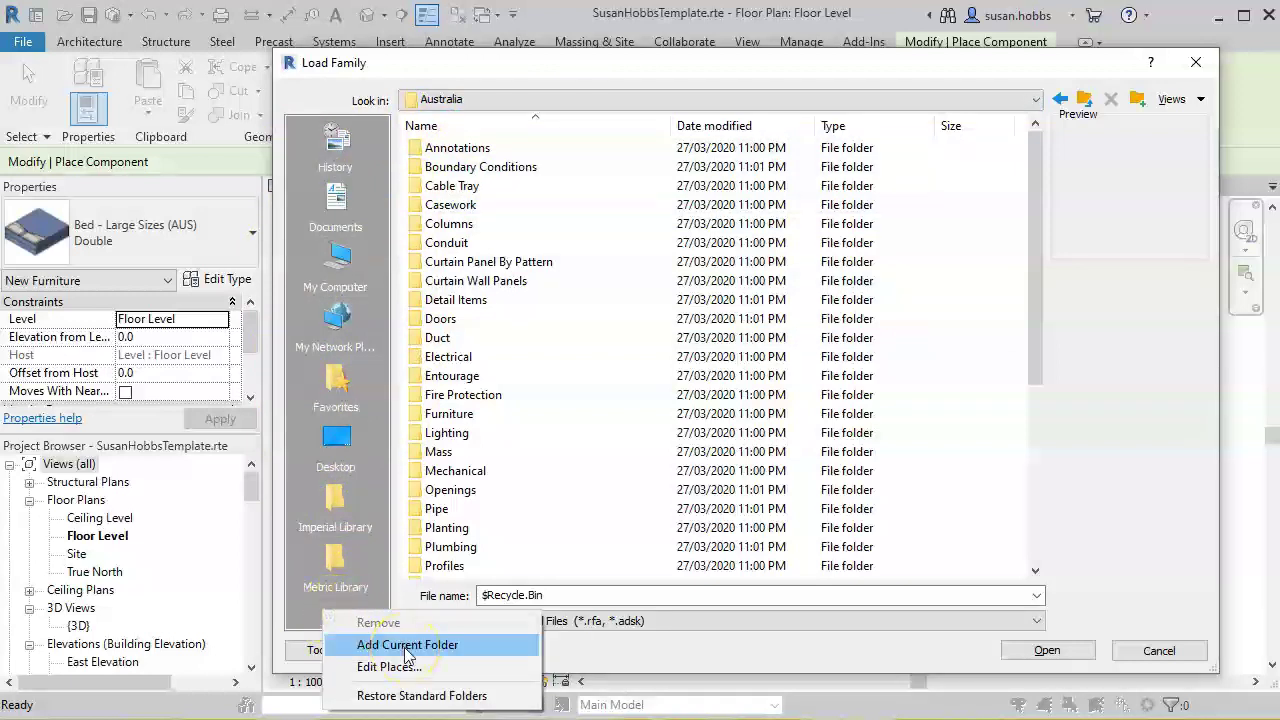
{"action": "left_click", "coordinate": [406, 648]}
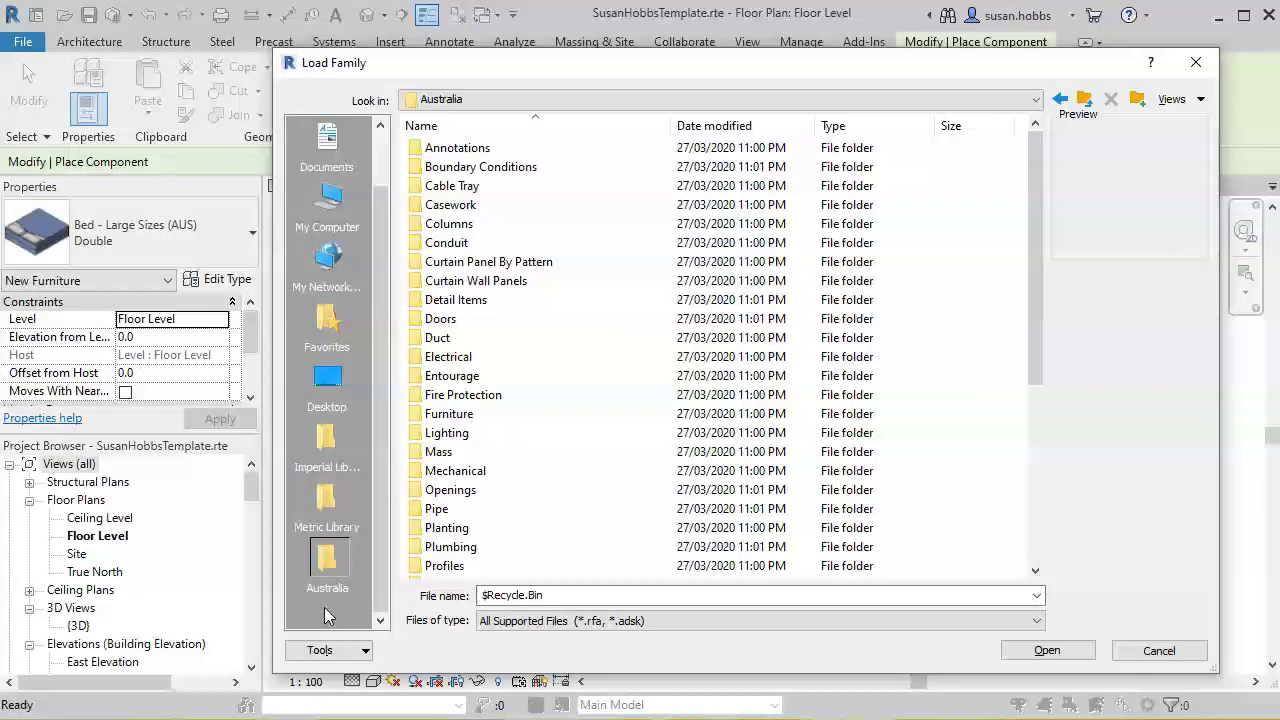
{"action": "left_click", "coordinate": [328, 452]}
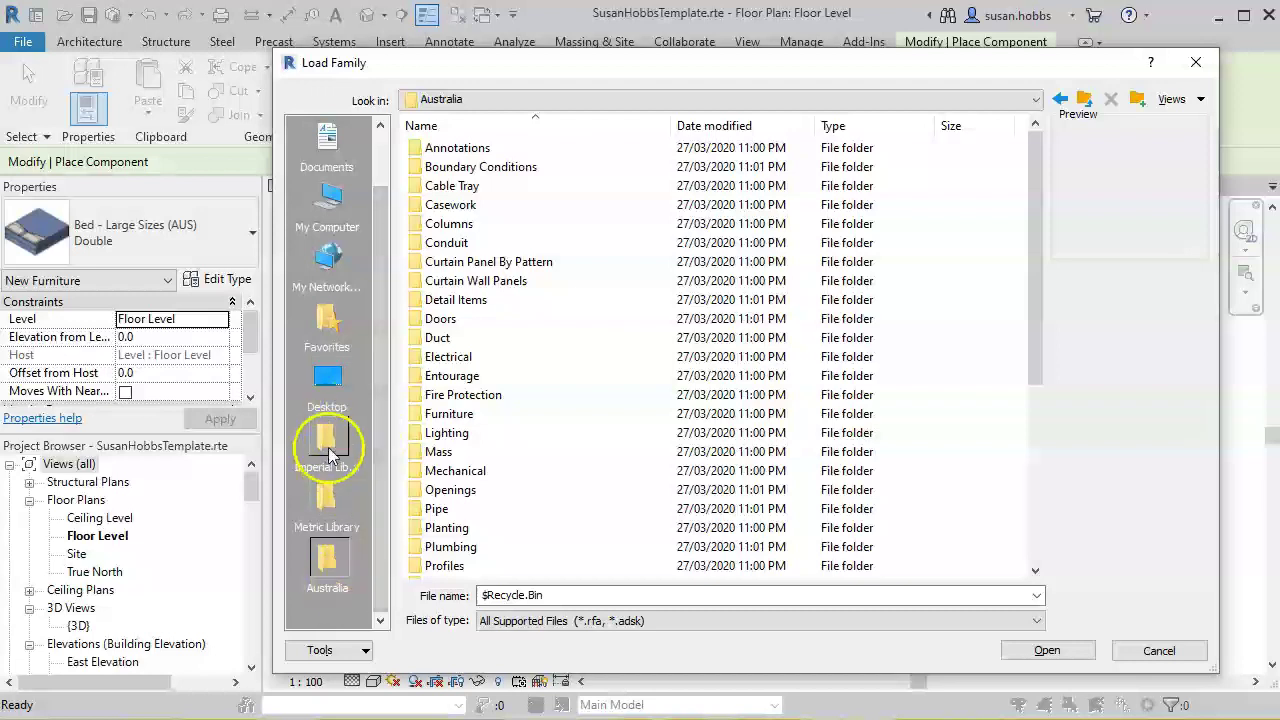
{"action": "left_click", "coordinate": [333, 500]}
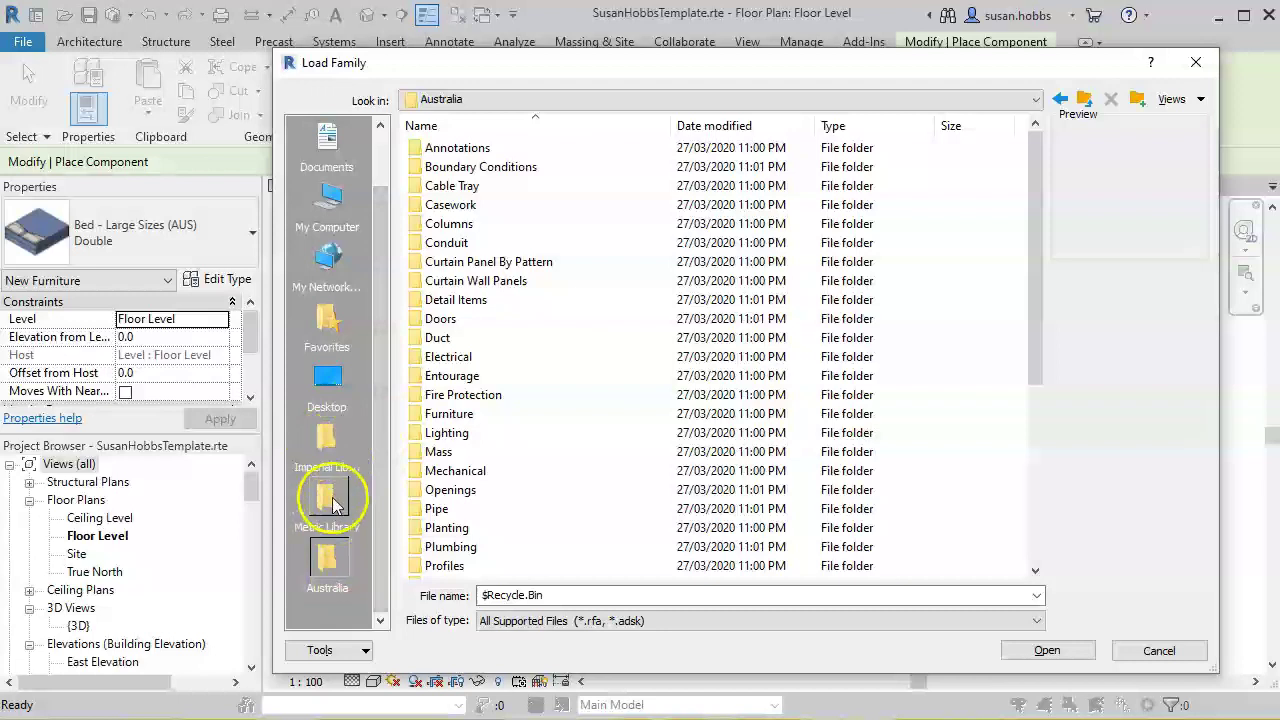
{"action": "left_click", "coordinate": [330, 450]}
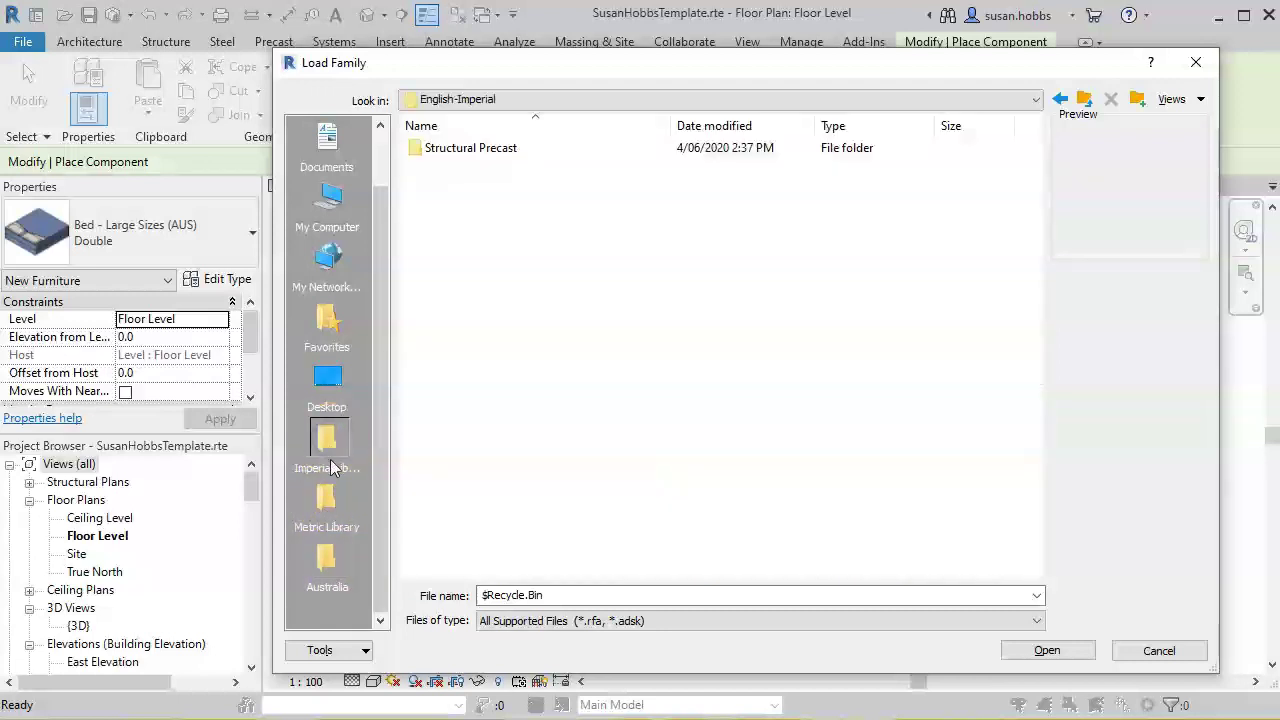
{"action": "left_click", "coordinate": [331, 500]}
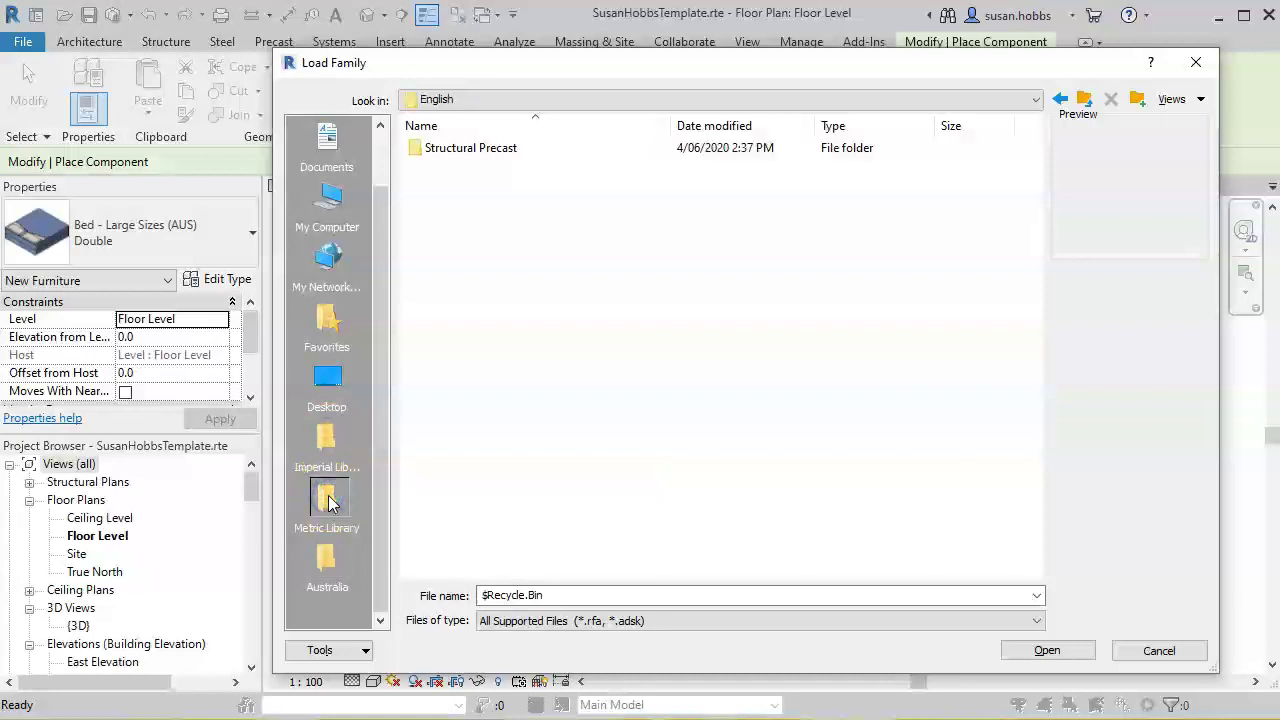
Remove the Metric and Imperial Library shortcuts, then open the Australia shortcut
{"action": "right_click", "coordinate": [331, 502]}
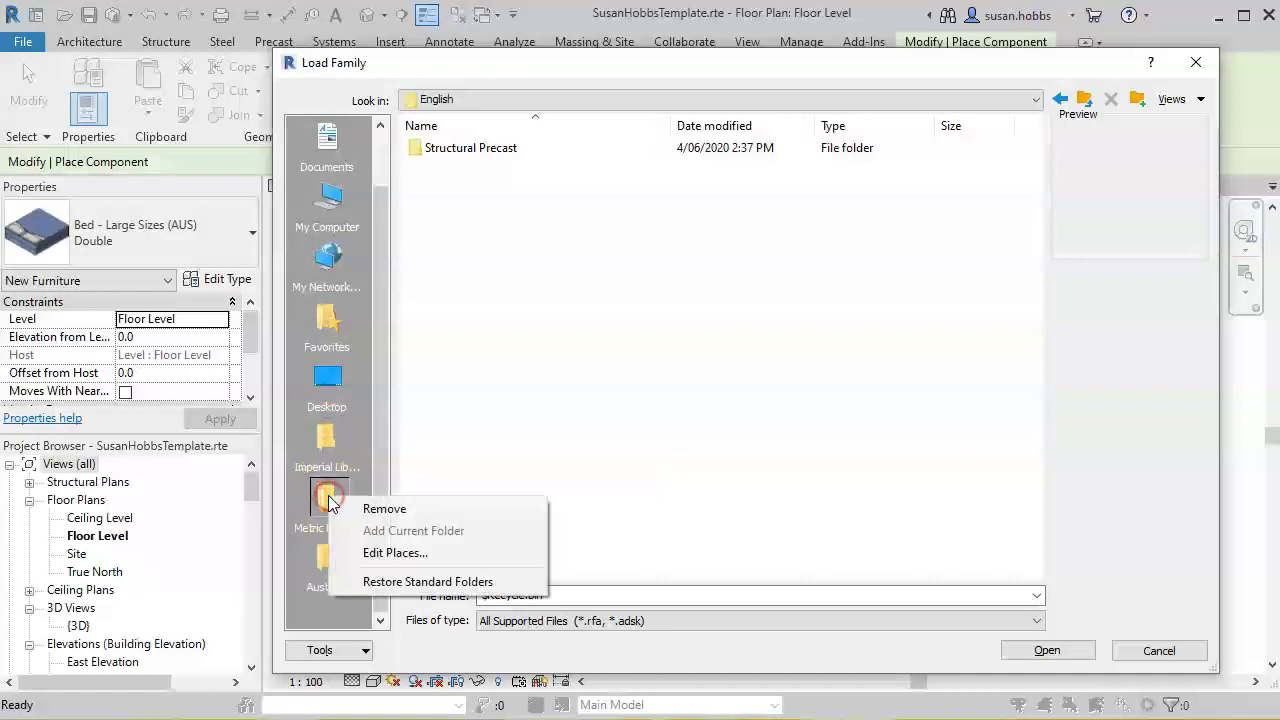
{"action": "left_click", "coordinate": [377, 511]}
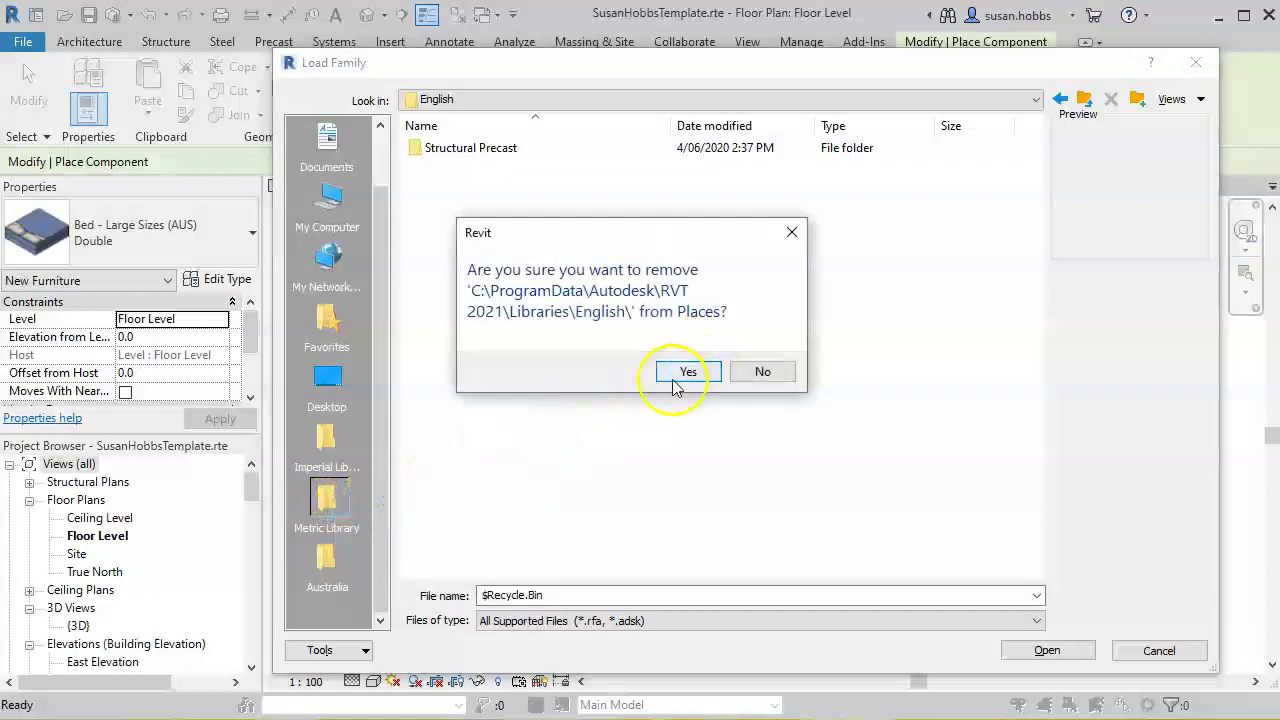
{"action": "left_click", "coordinate": [687, 372]}
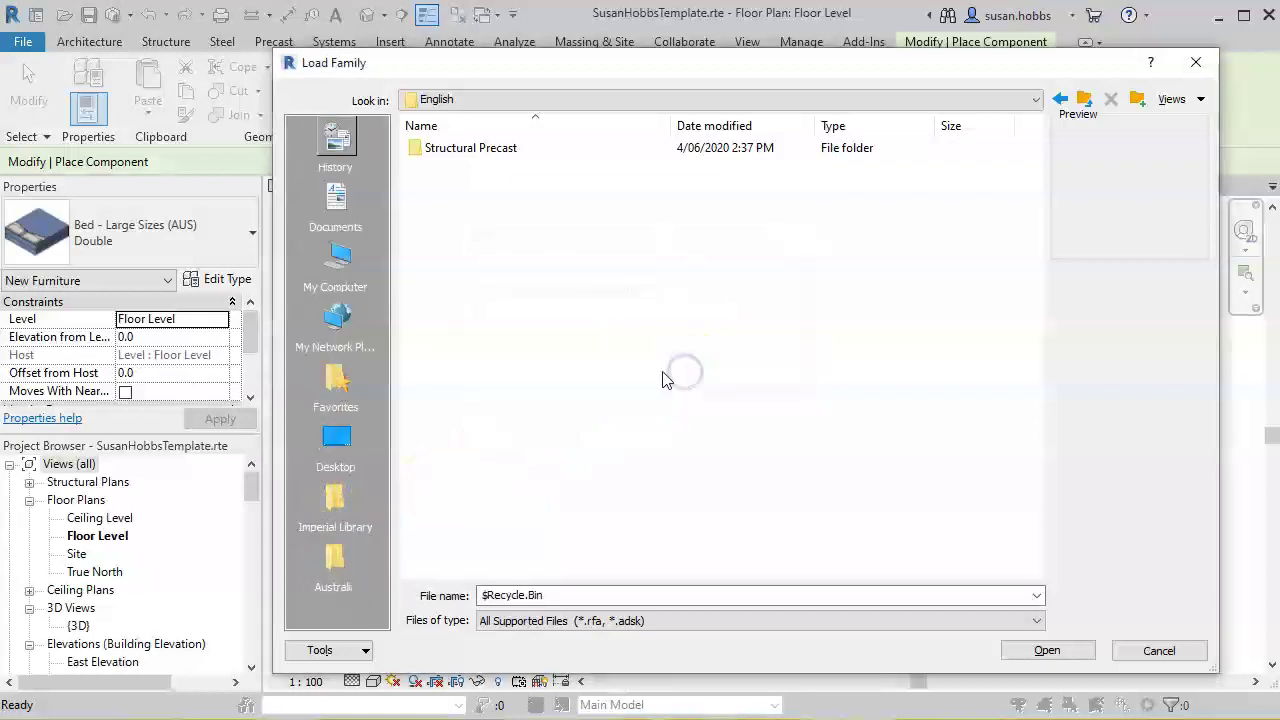
{"action": "right_click", "coordinate": [338, 503]}
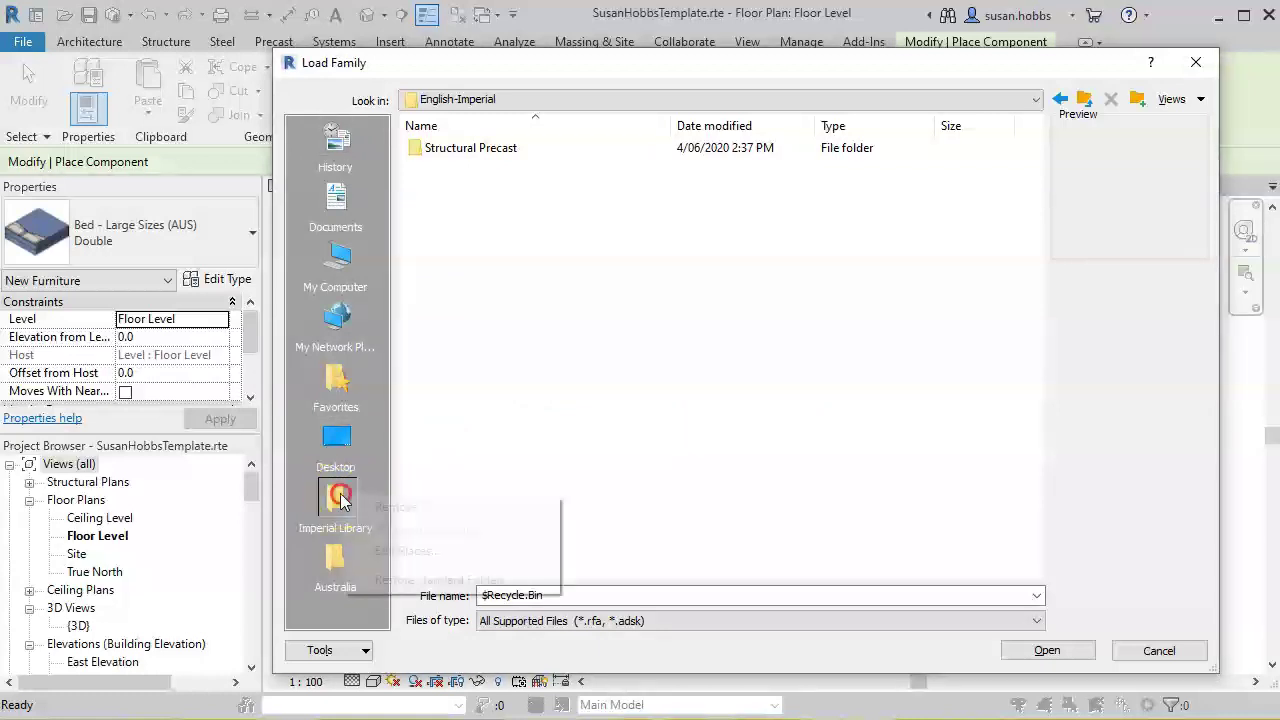
{"action": "left_click", "coordinate": [399, 512]}
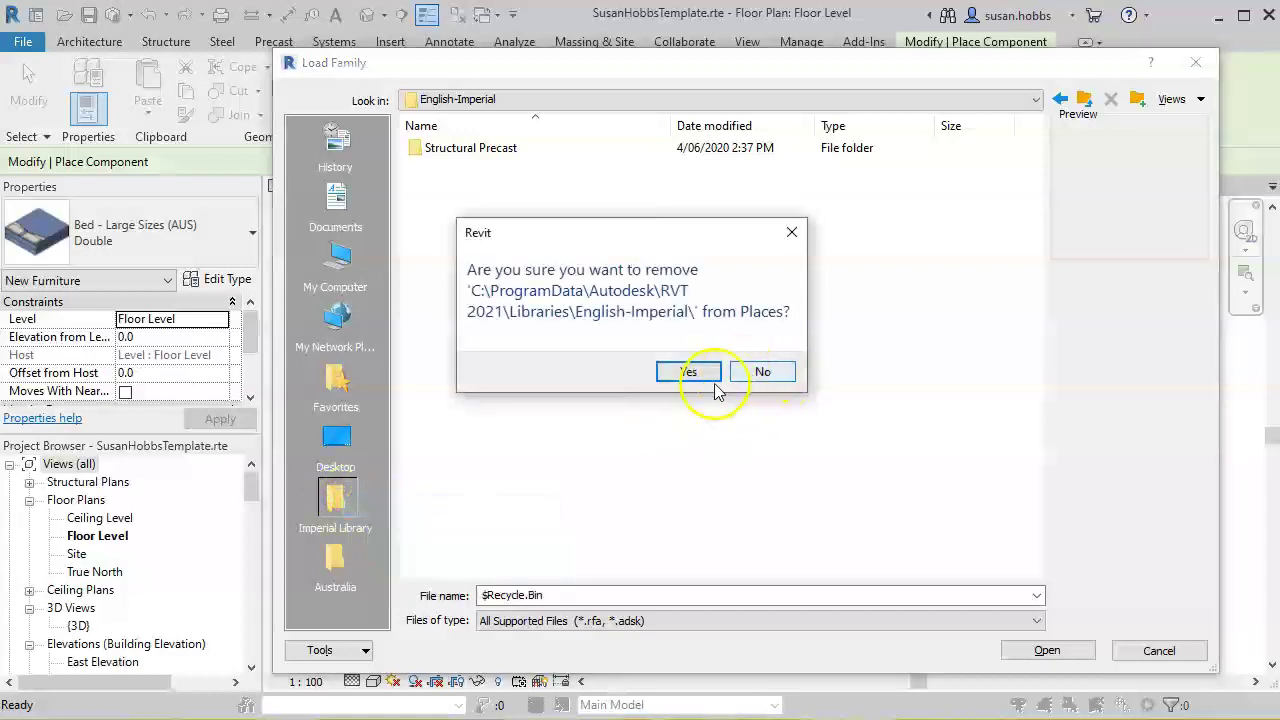
{"action": "left_click", "coordinate": [686, 372]}
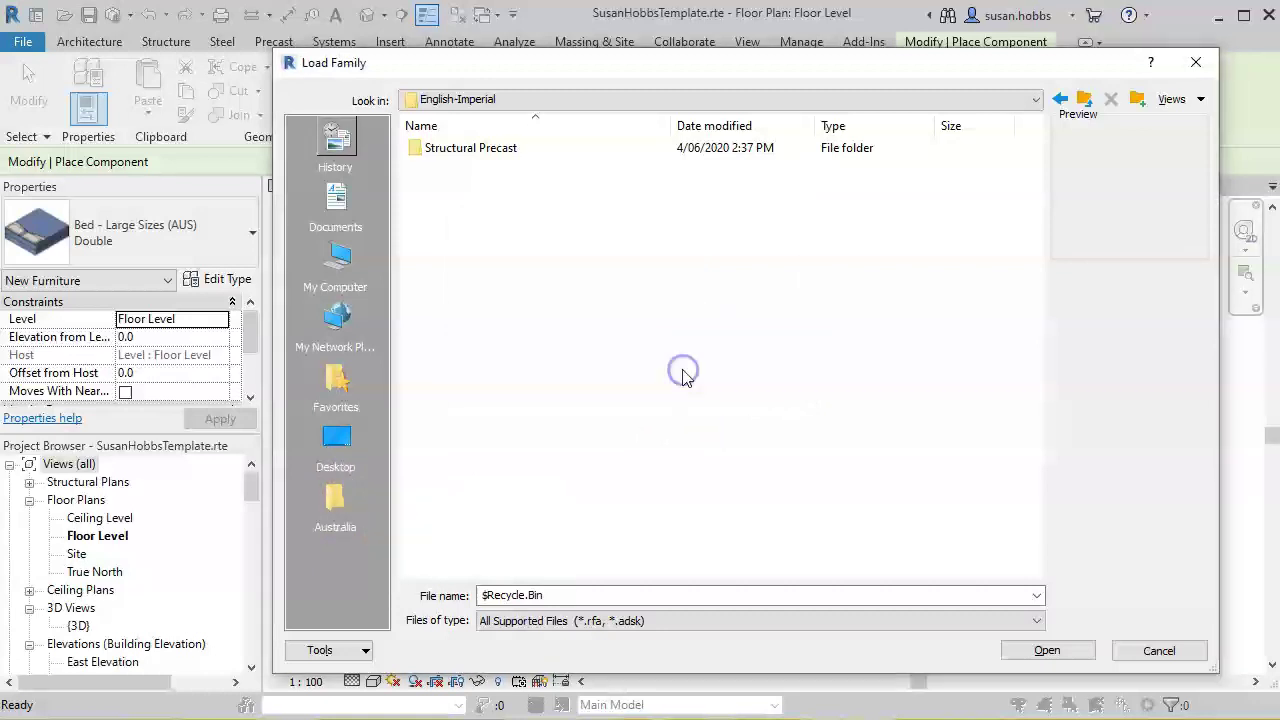
{"action": "left_click", "coordinate": [330, 515]}
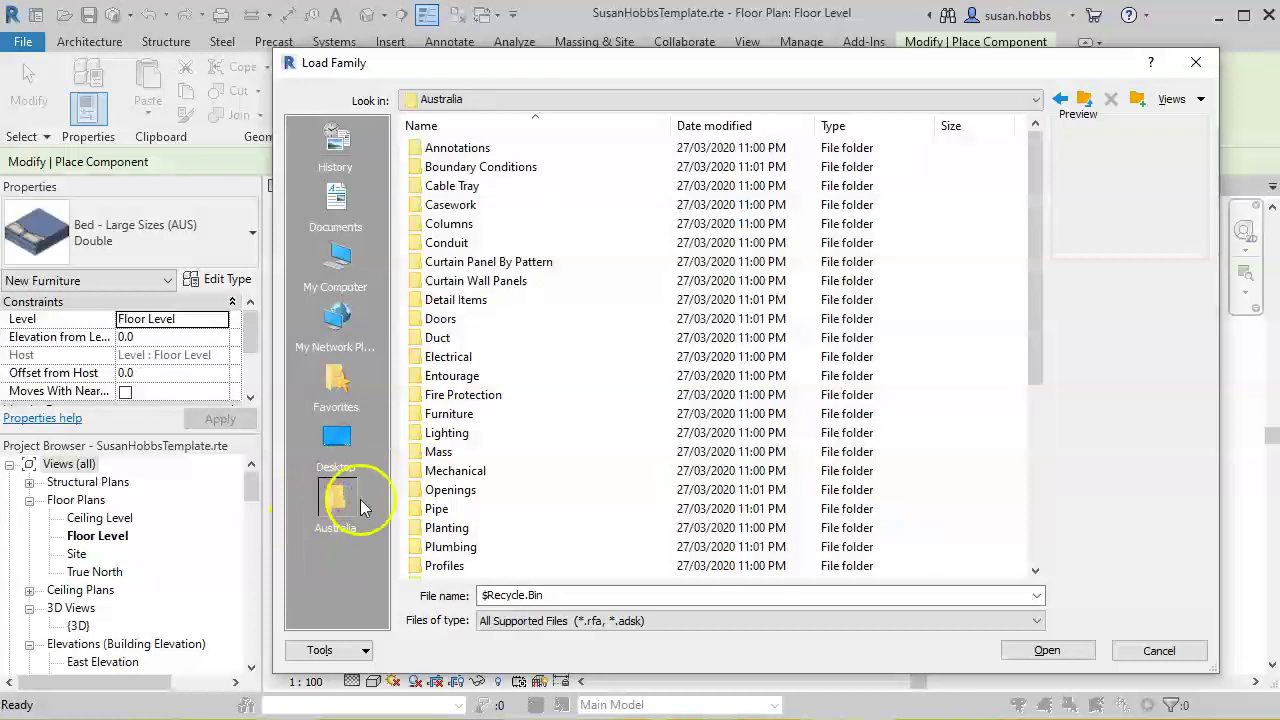
{"action": "left_click", "coordinate": [1037, 101]}
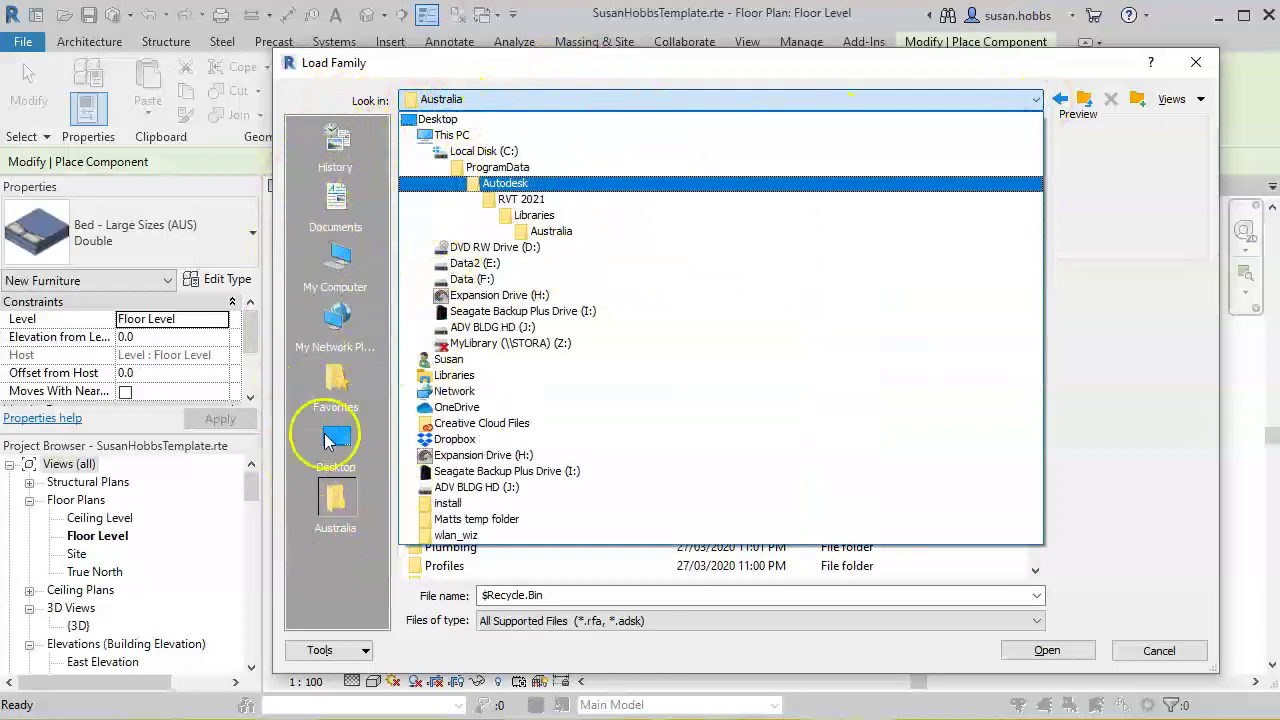
{"action": "left_click", "coordinate": [336, 503]}
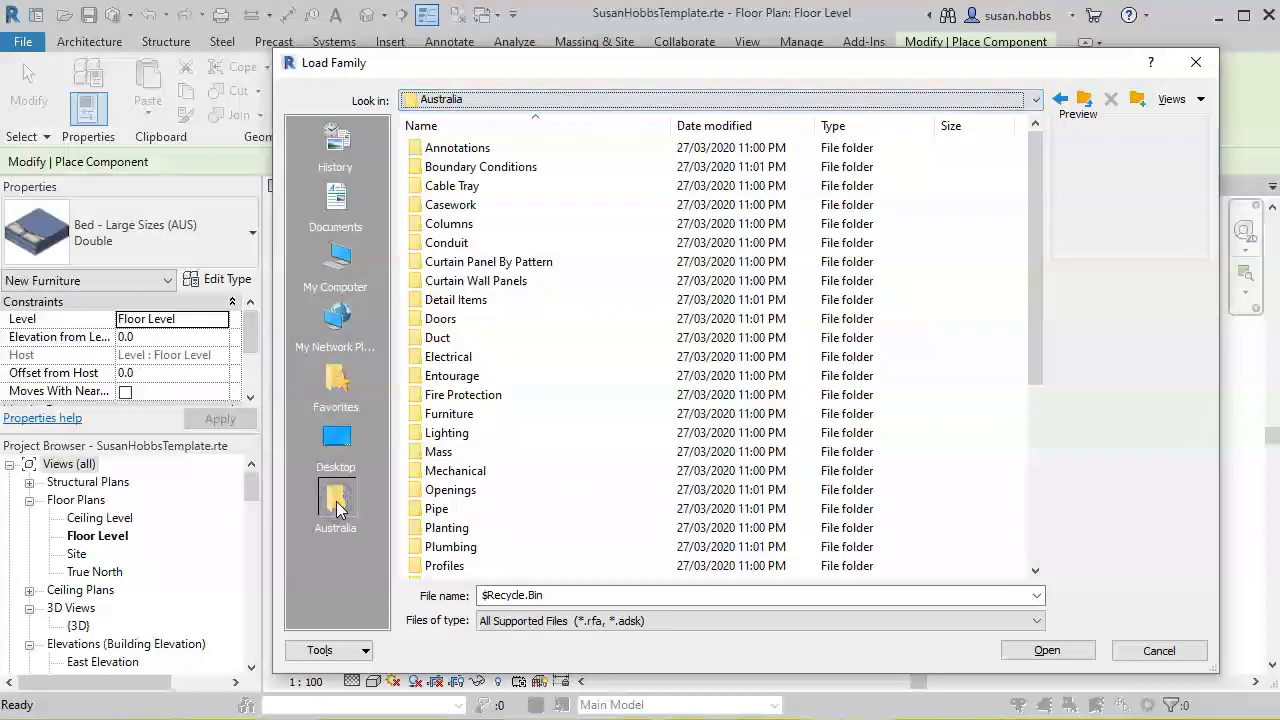
{"action": "left_click", "coordinate": [330, 560]}
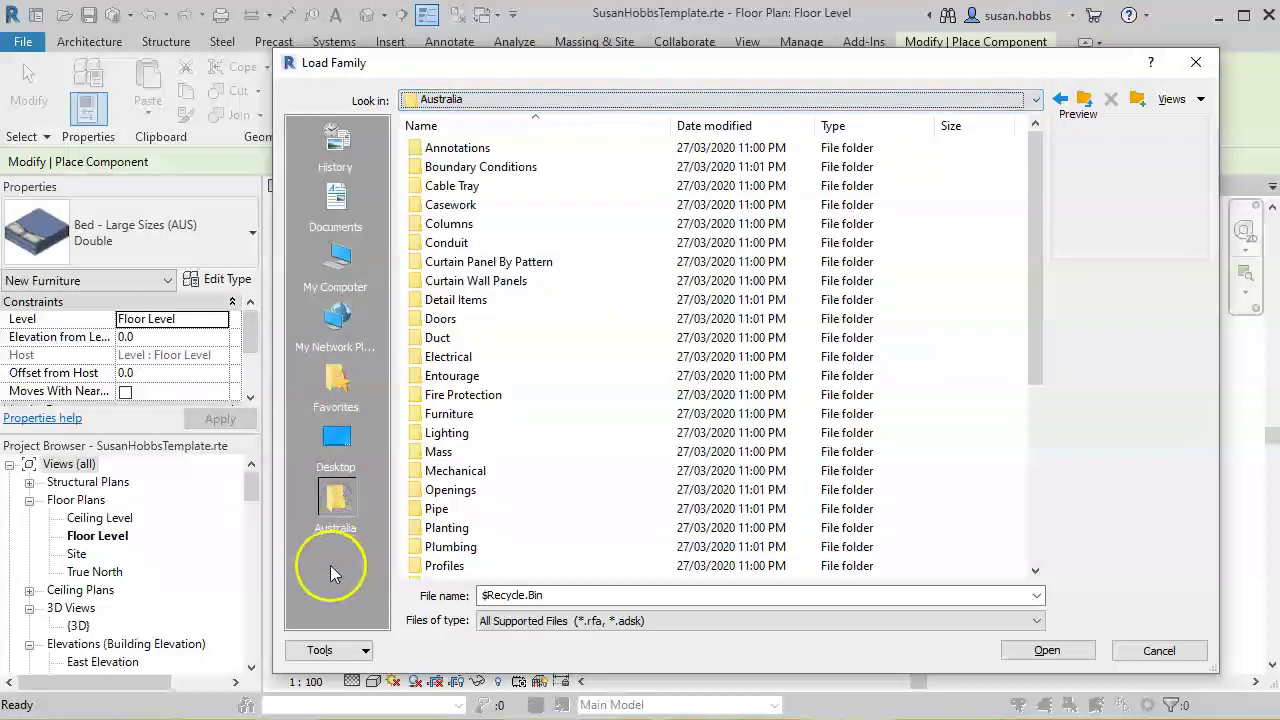